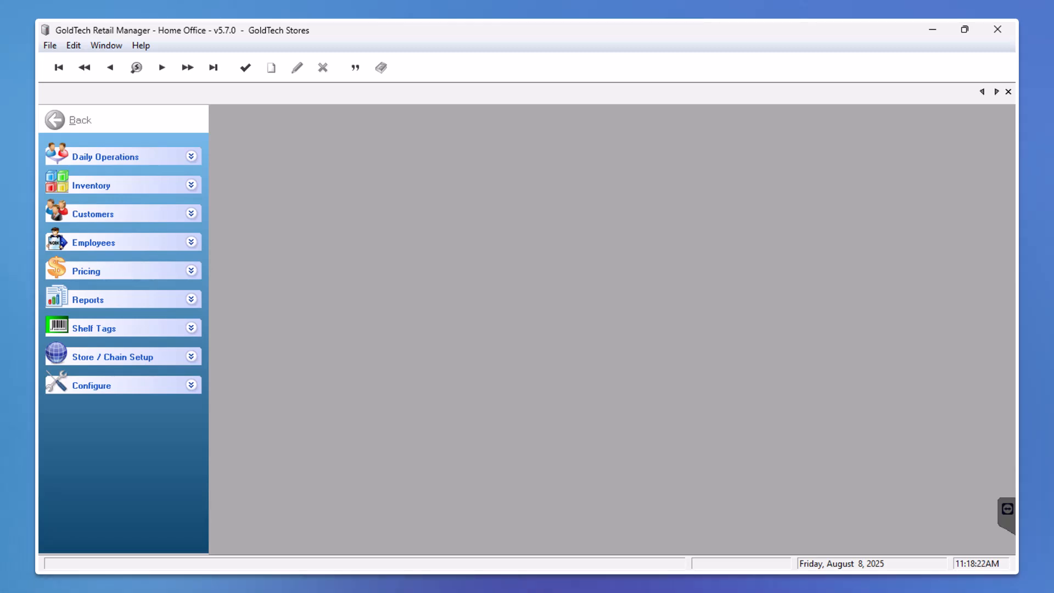
# Open the Cashiers security group from the employee security groups and maximize its window
pyautogui.click(191, 244)
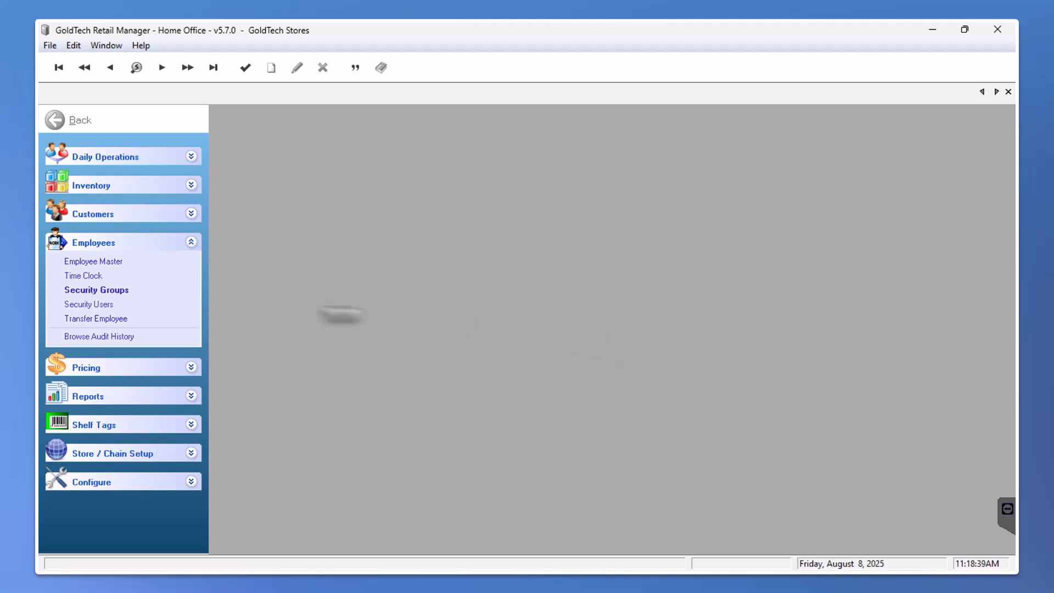
pyautogui.click(117, 291)
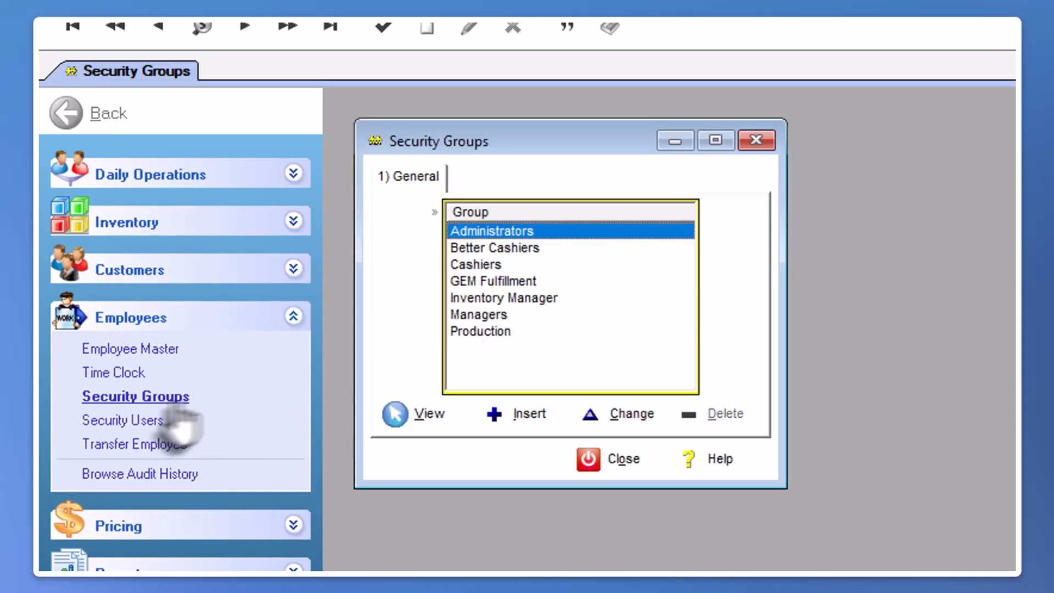
pyautogui.doubleClick(497, 265)
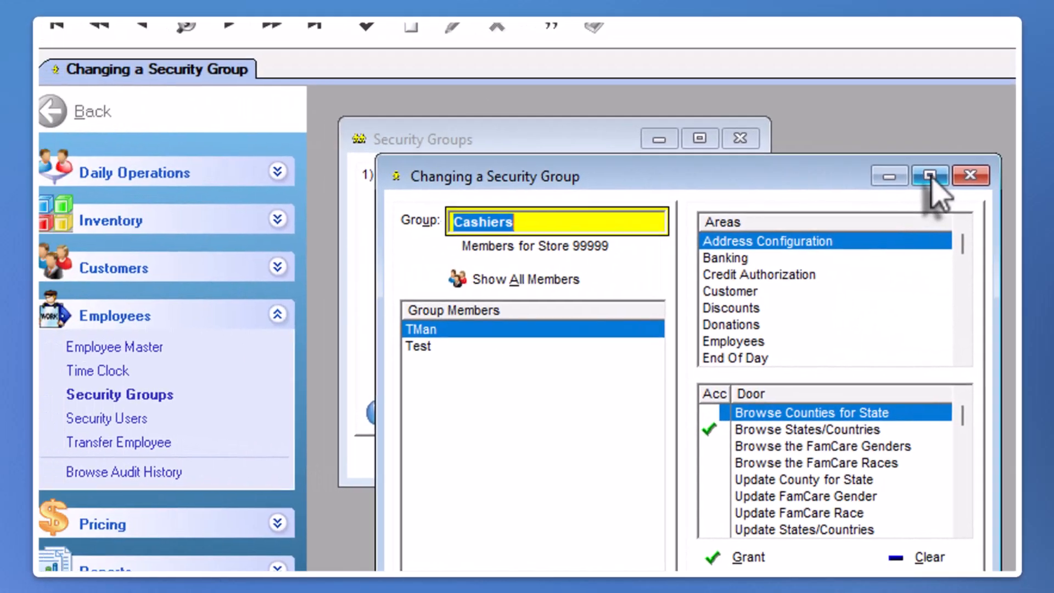
pyautogui.click(492, 126)
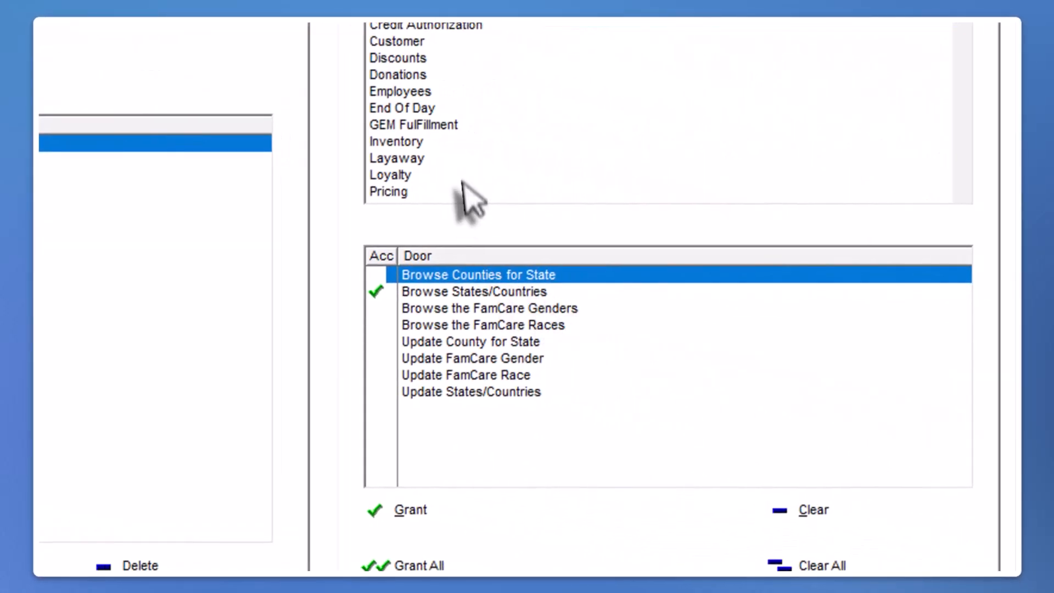
# Check the Cashiers group's Browse States/Countries access under Address Configuration and return to the security groups list
pyautogui.click(424, 294)
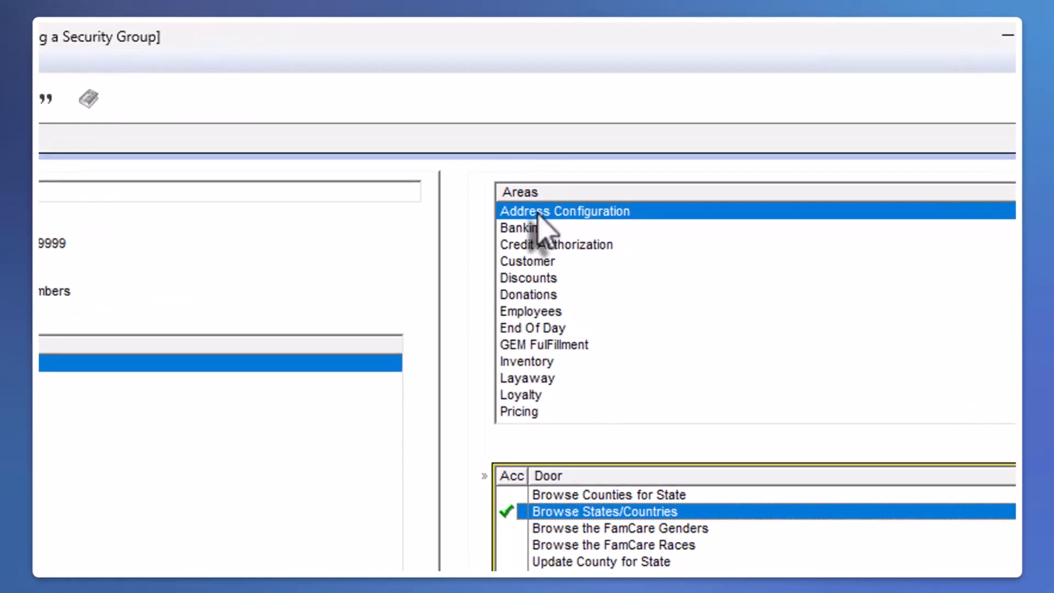
pyautogui.click(651, 137)
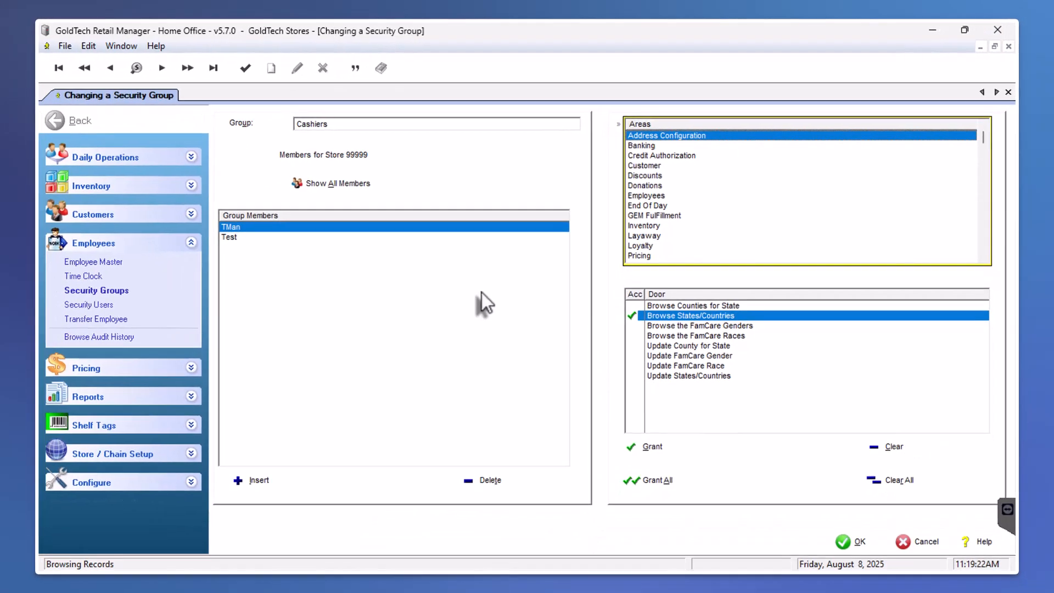
pyautogui.press('Escape')
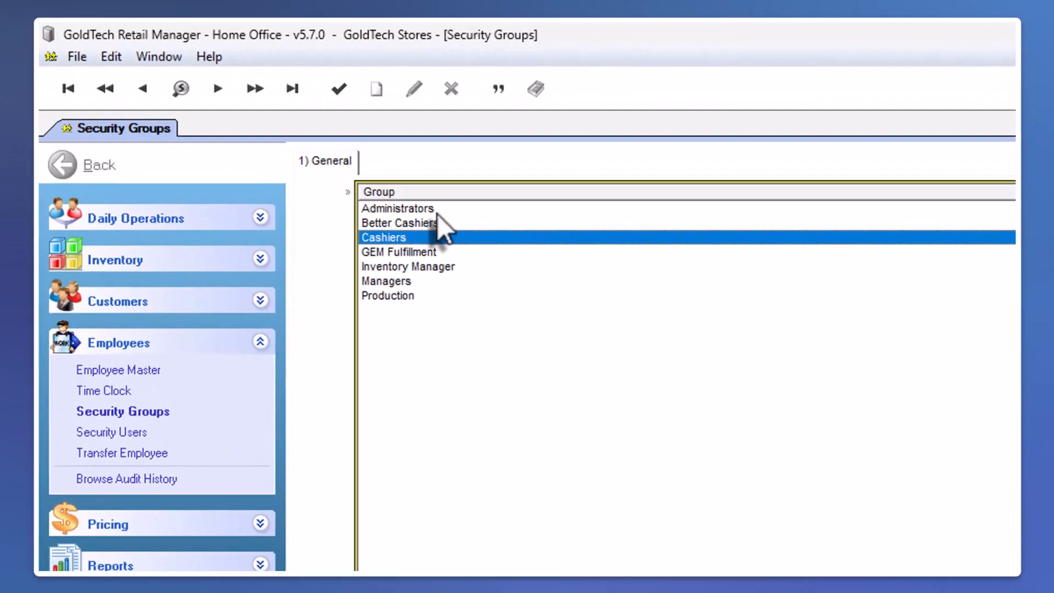
# Look through the available security groups from Administrators down to Production
pyautogui.click(307, 152)
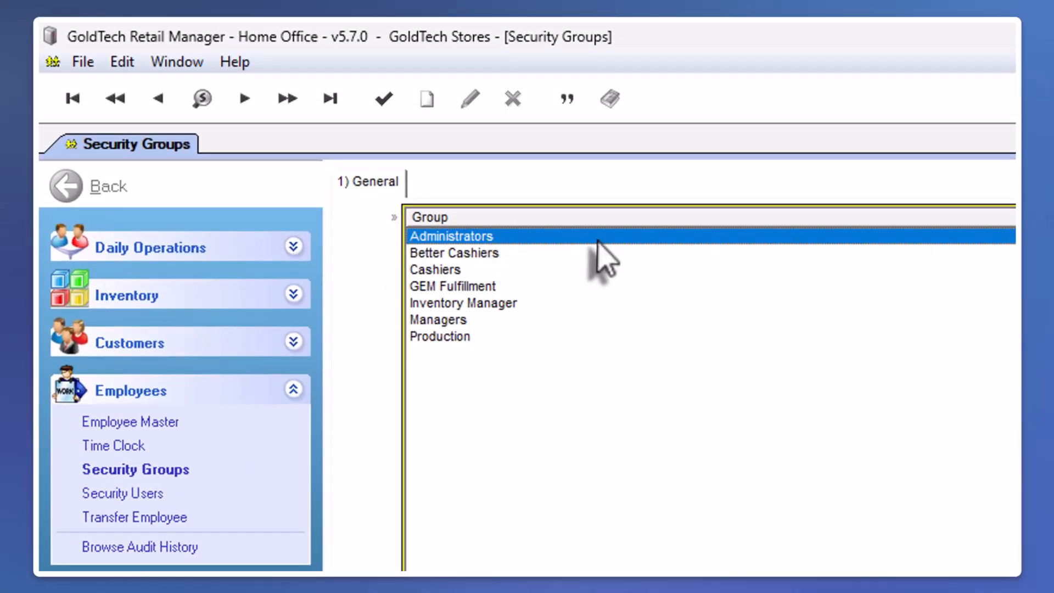
pyautogui.press('Down')
pyautogui.press('Down')
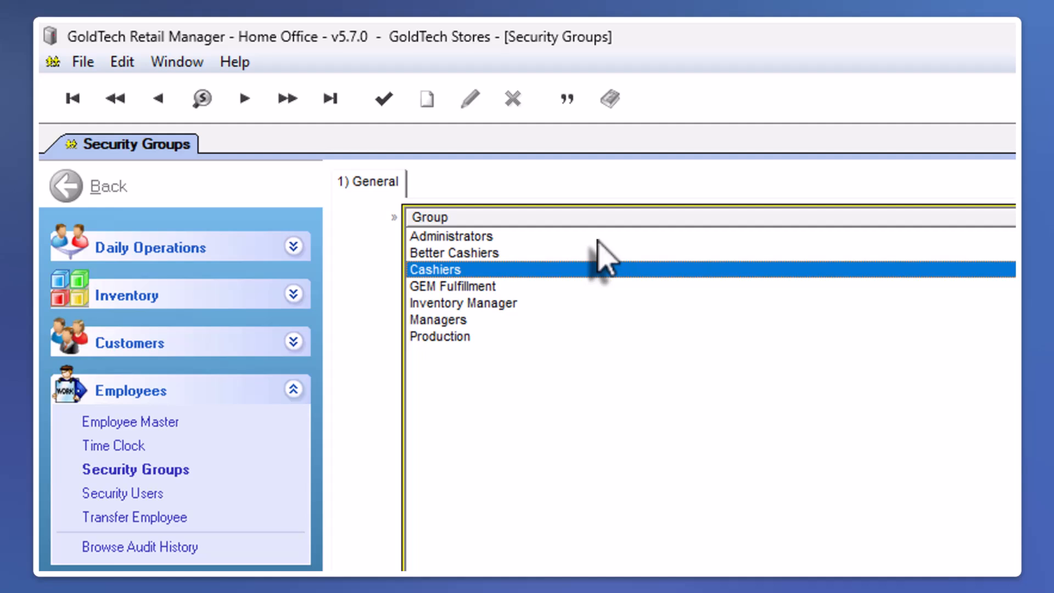
pyautogui.press('Down')
pyautogui.press('Down')
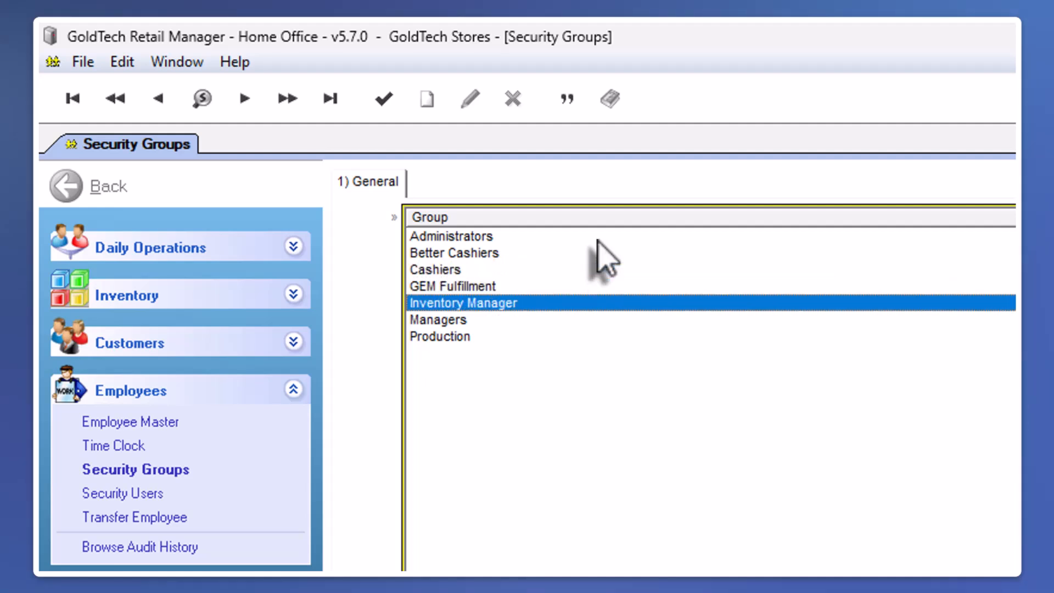
pyautogui.press('Down')
pyautogui.press('Down')
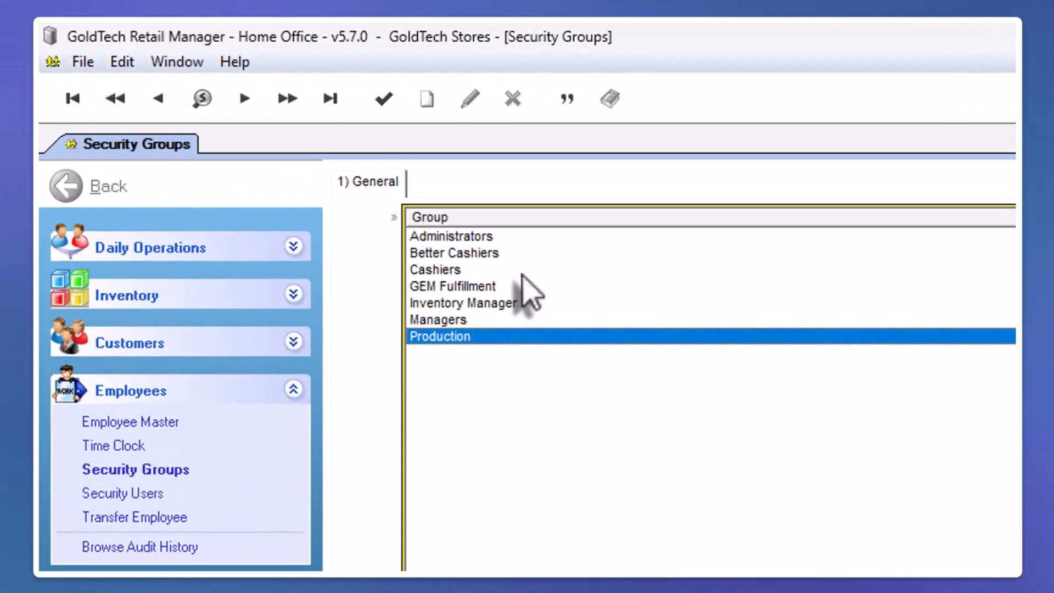
# Open the Cashiers group for changes, show its members for all stores and select the Cashier member
pyautogui.click(321, 170)
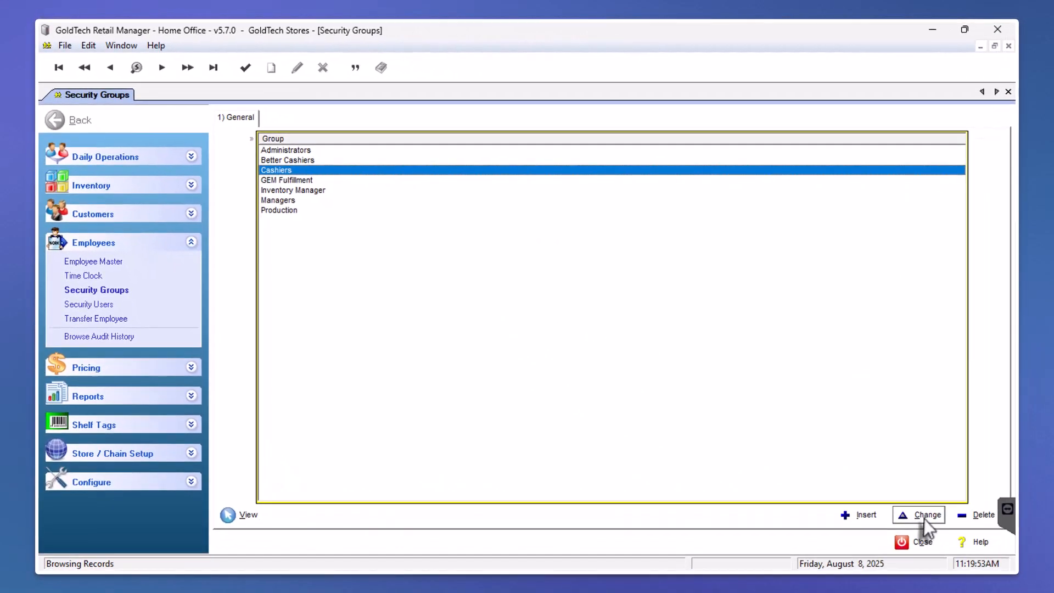
pyautogui.click(924, 519)
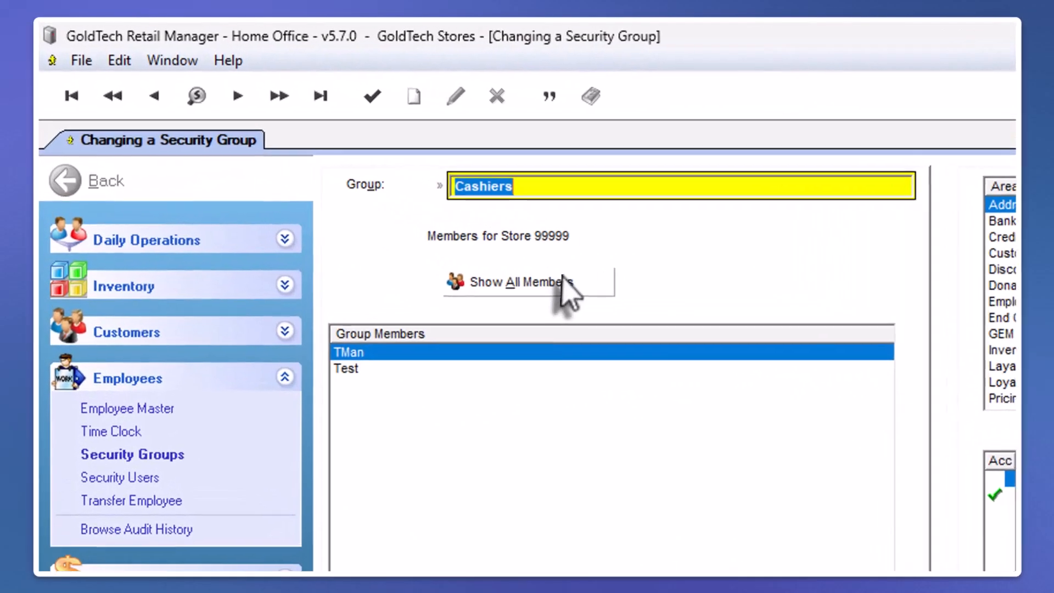
pyautogui.click(357, 182)
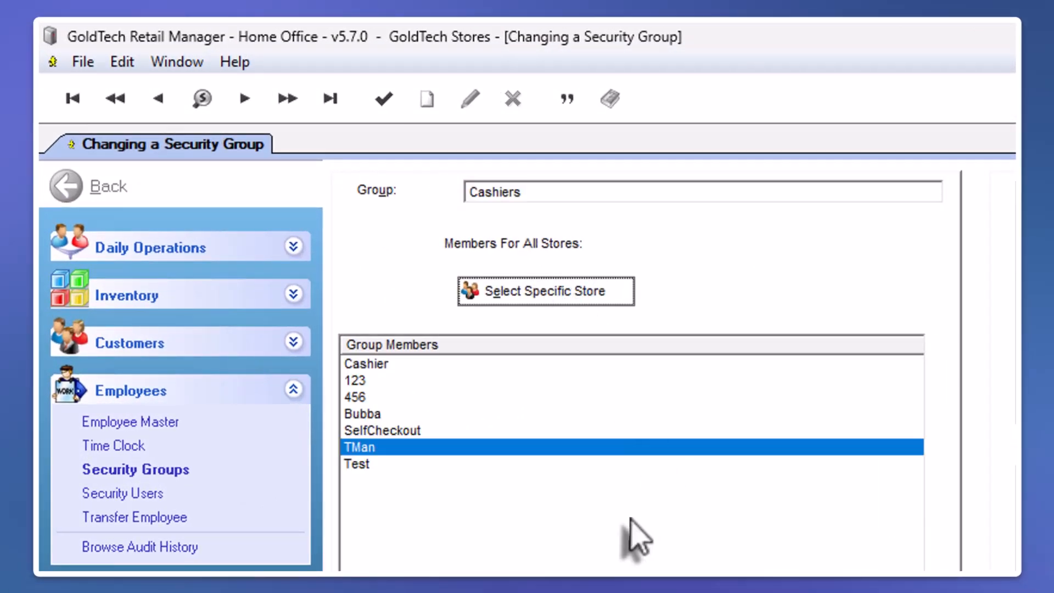
pyautogui.click(367, 363)
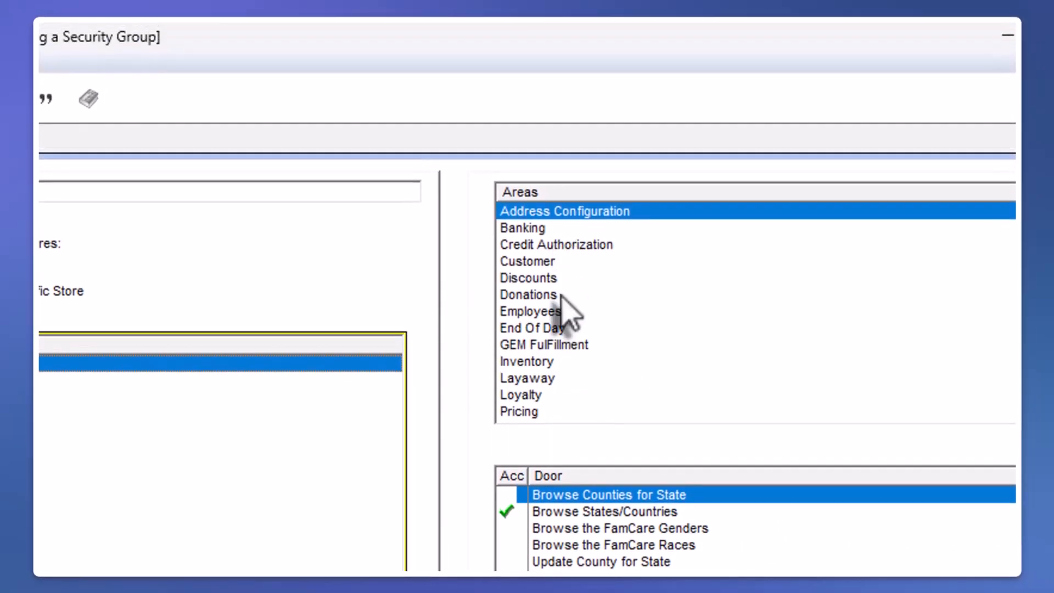
# Examine the Cashiers group's access areas, including Employees and GEM FulFillment, through Reports - Inventory
pyautogui.click(556, 288)
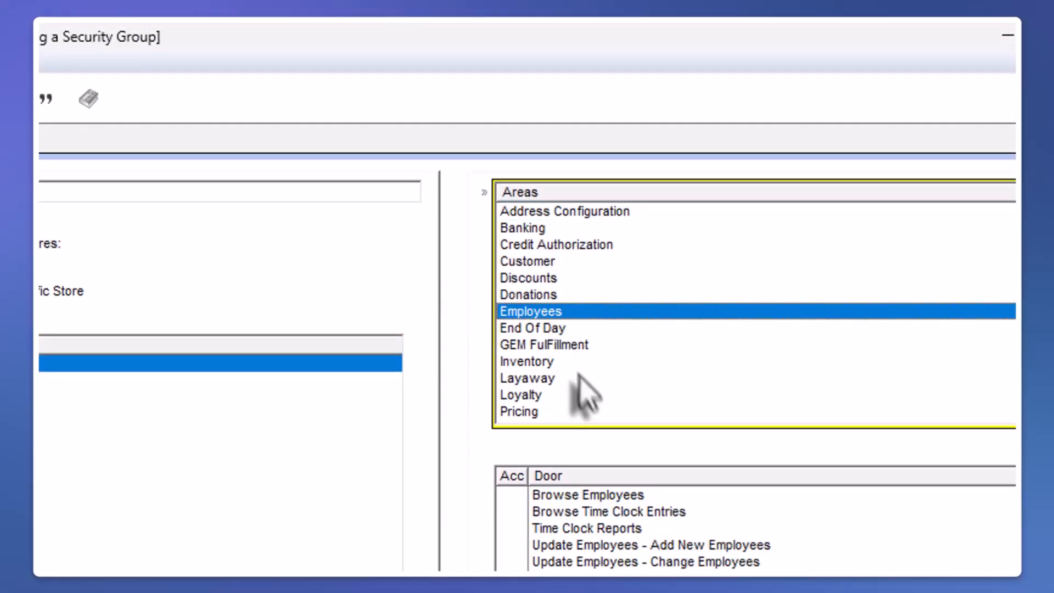
pyautogui.click(562, 346)
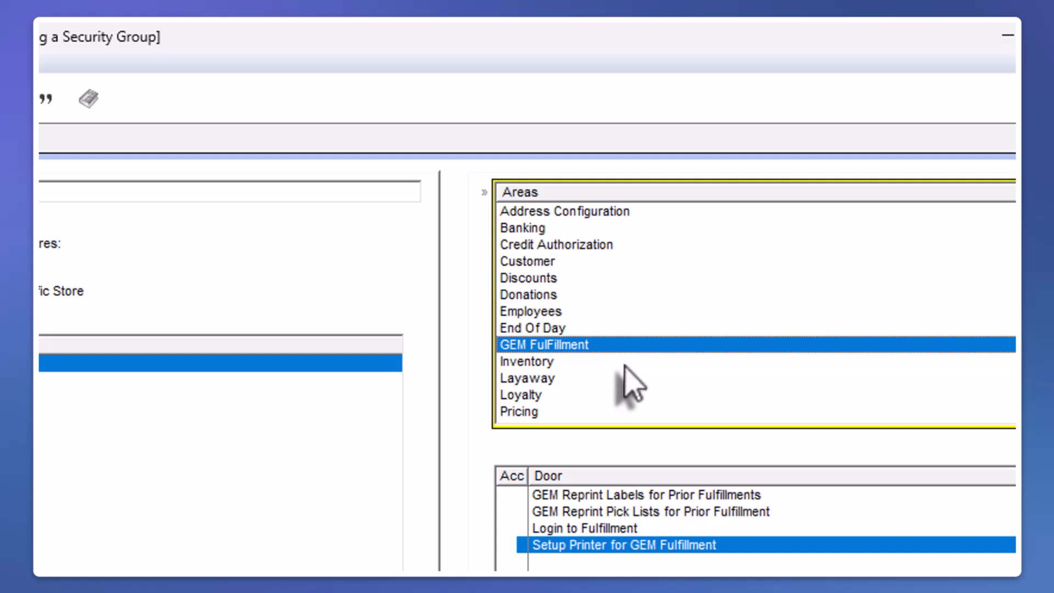
pyautogui.press('Down')
pyautogui.press('Down')
pyautogui.press('Down')
pyautogui.press('Down')
pyautogui.press('Down')
pyautogui.press('Down')
pyautogui.press('Down')
pyautogui.press('Down')
pyautogui.press('Down')
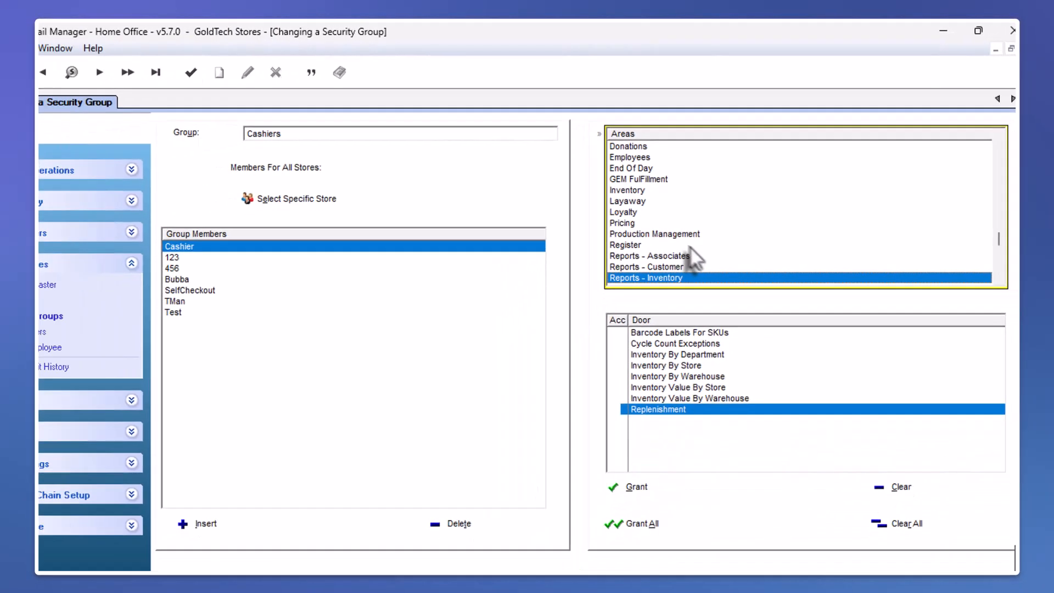
# Review the Register area's door permissions from Apply Customer Coupon to Transaction through Browse Transactions for Main Register
pyautogui.click(633, 349)
pyautogui.click(660, 490)
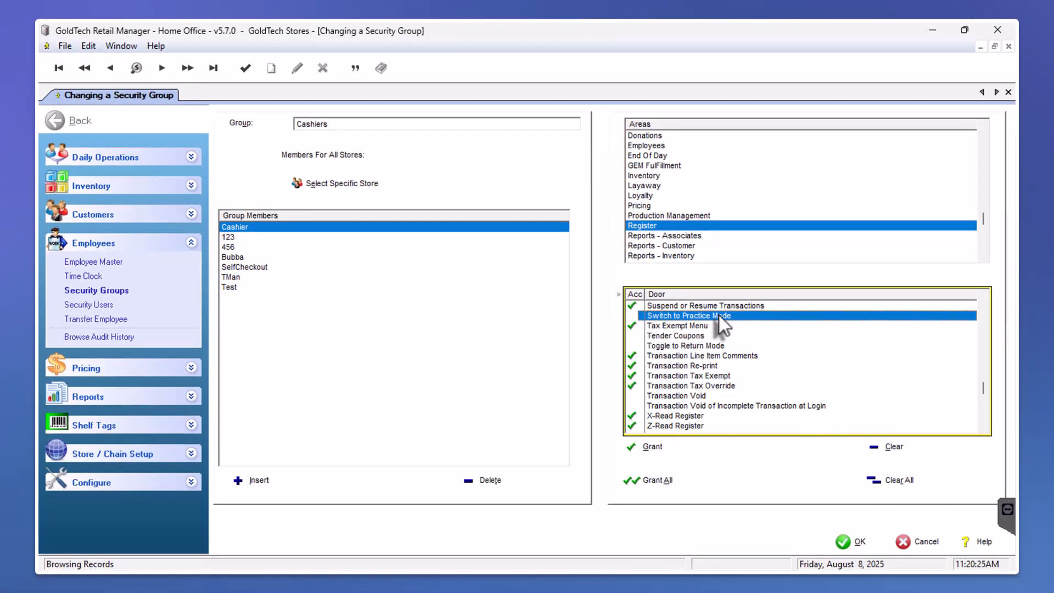
pyautogui.press('Home')
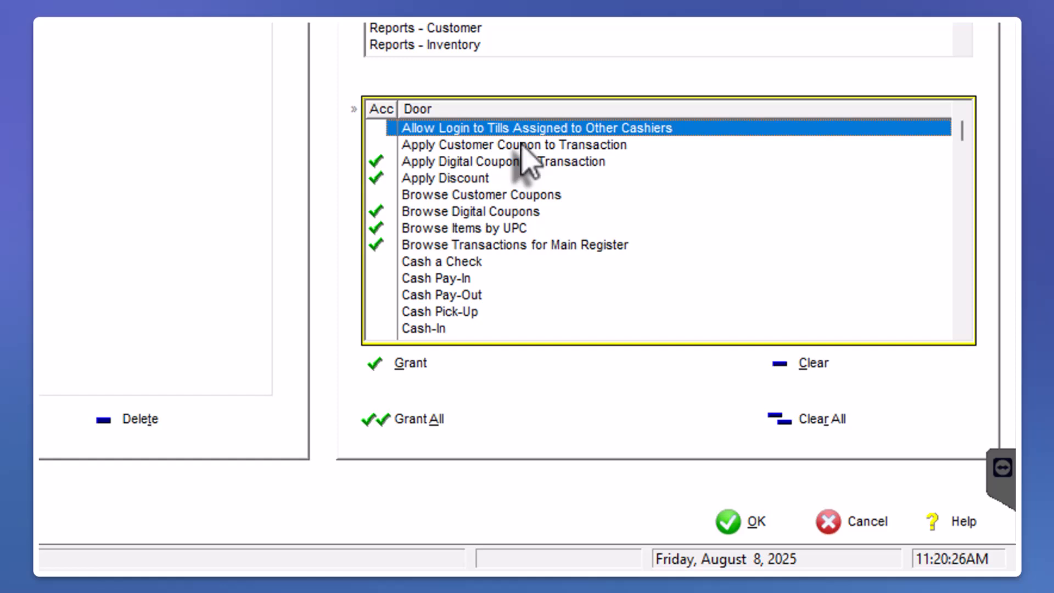
pyautogui.click(522, 144)
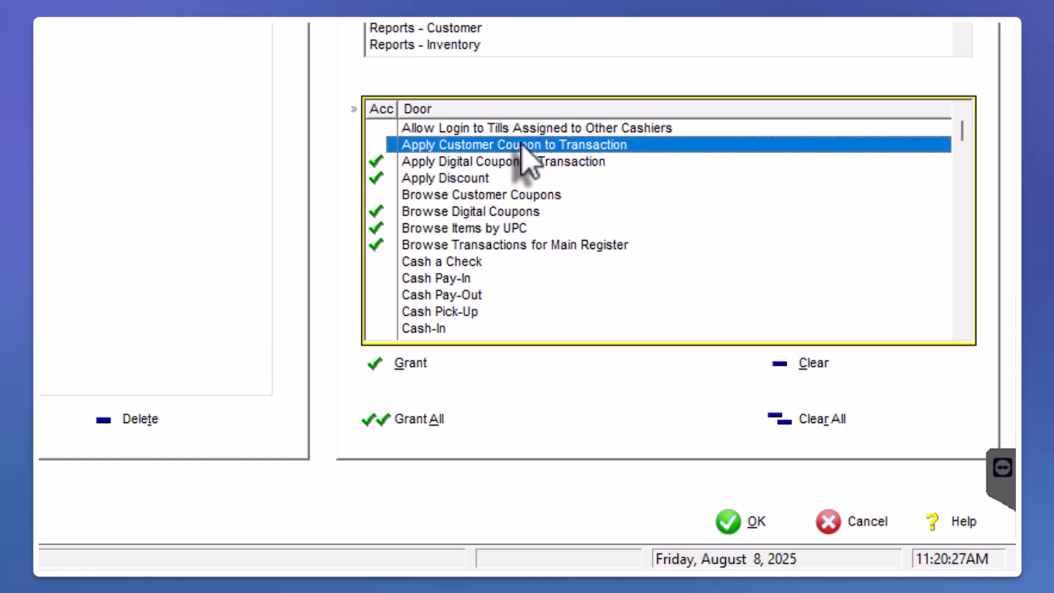
pyautogui.press('Down')
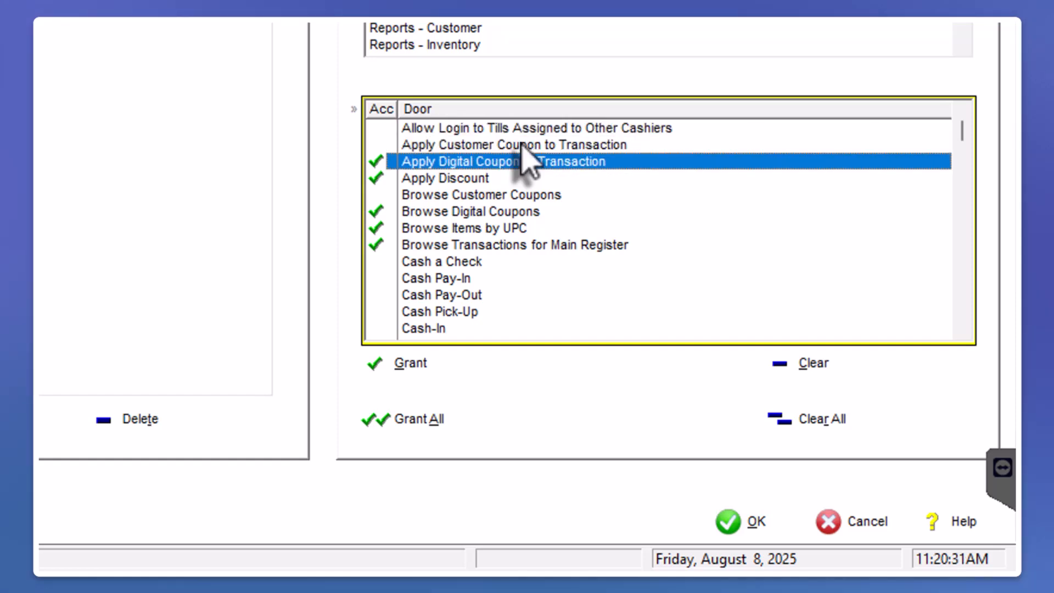
pyautogui.press('Down')
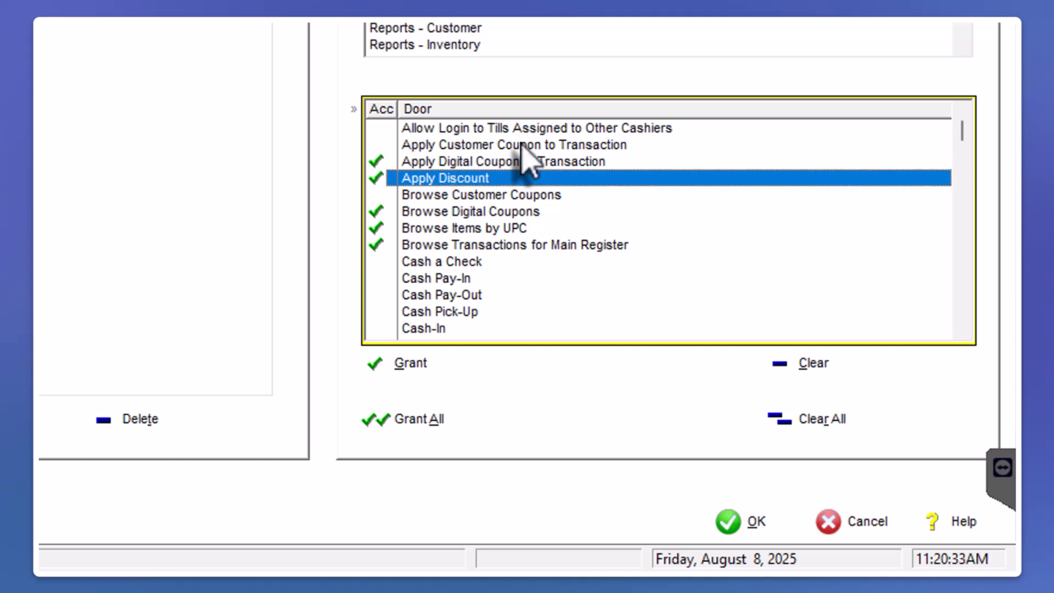
pyautogui.press('Down')
pyautogui.press('Down')
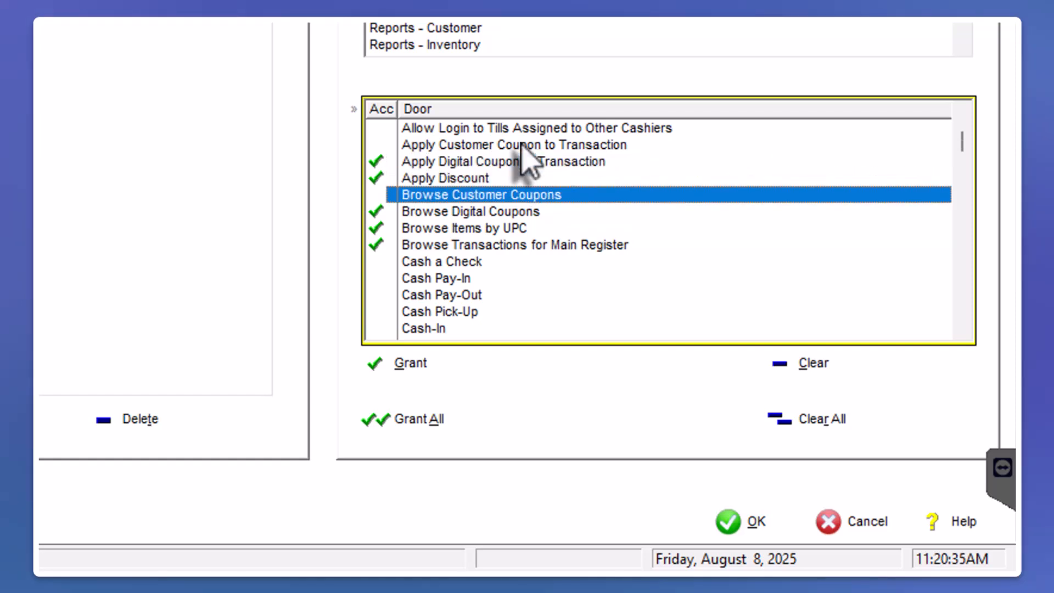
pyautogui.press('Up')
pyautogui.press('Down')
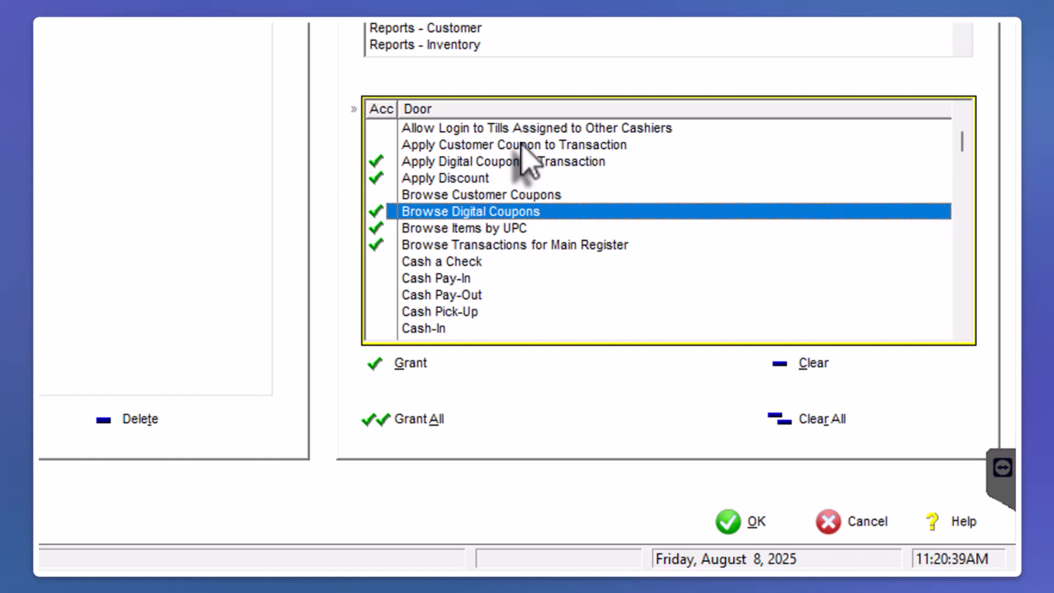
pyautogui.press('Down')
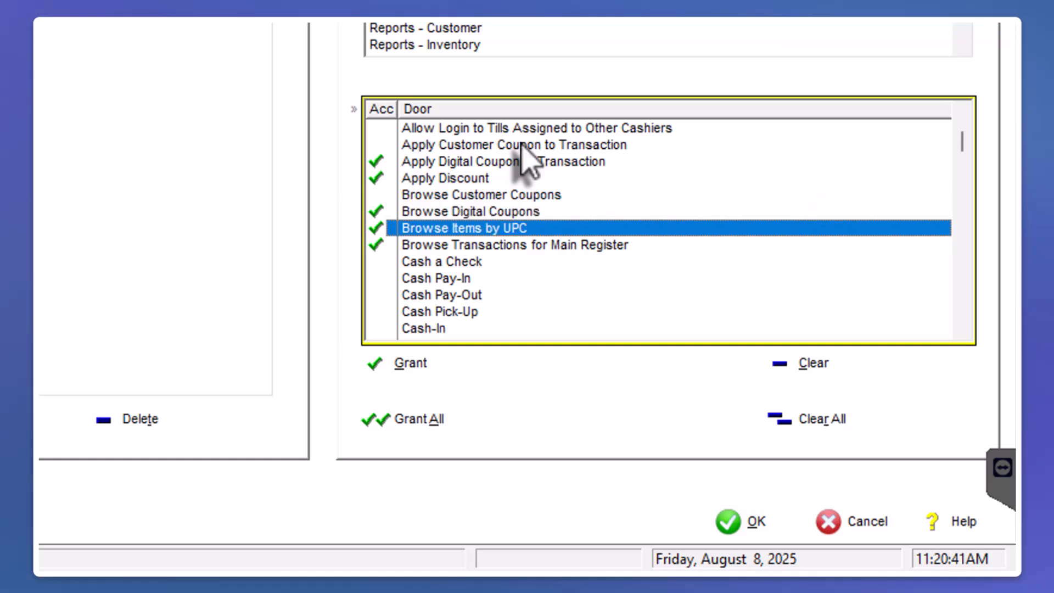
pyautogui.press('Down')
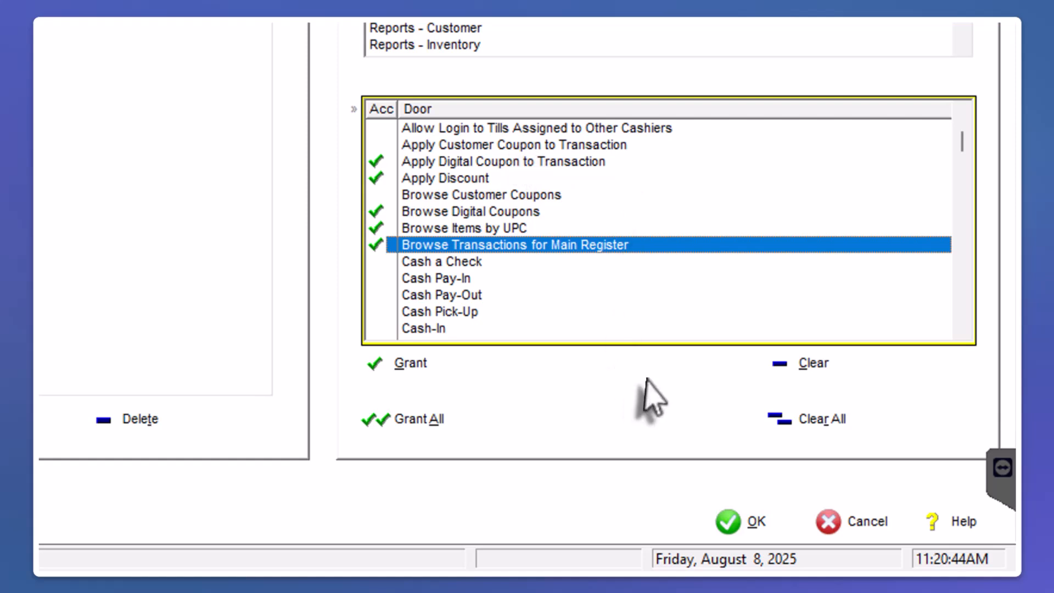
# Review the cash handling and Gift Card Balance Inquiry door permissions in the Register area
pyautogui.press('Down')
pyautogui.press('Down')
pyautogui.press('Down')
pyautogui.press('Down')
pyautogui.press('Down')
pyautogui.press('Down')
pyautogui.press('Down')
pyautogui.press('Down')
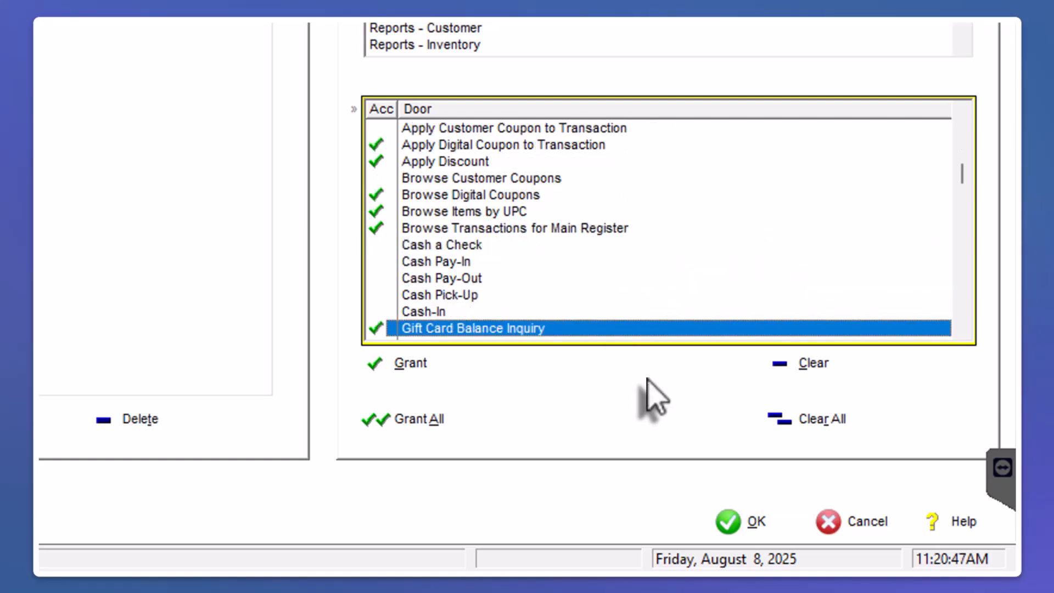
pyautogui.press('Up')
pyautogui.press('Up')
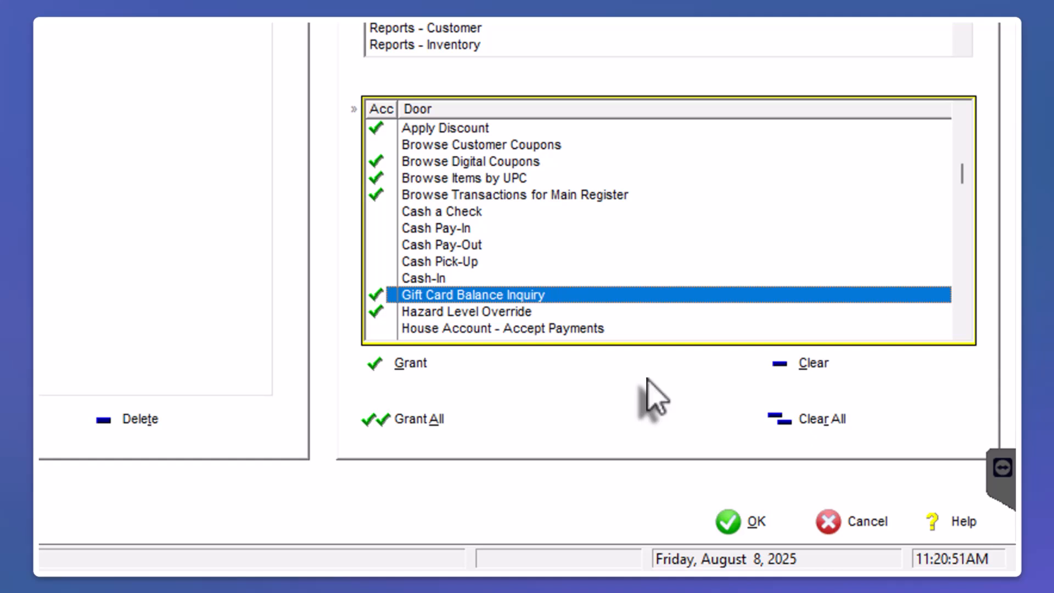
# Grant the Cashiers group access to the Register area's Cash Pick-Up door and clear it again
pyautogui.click(483, 268)
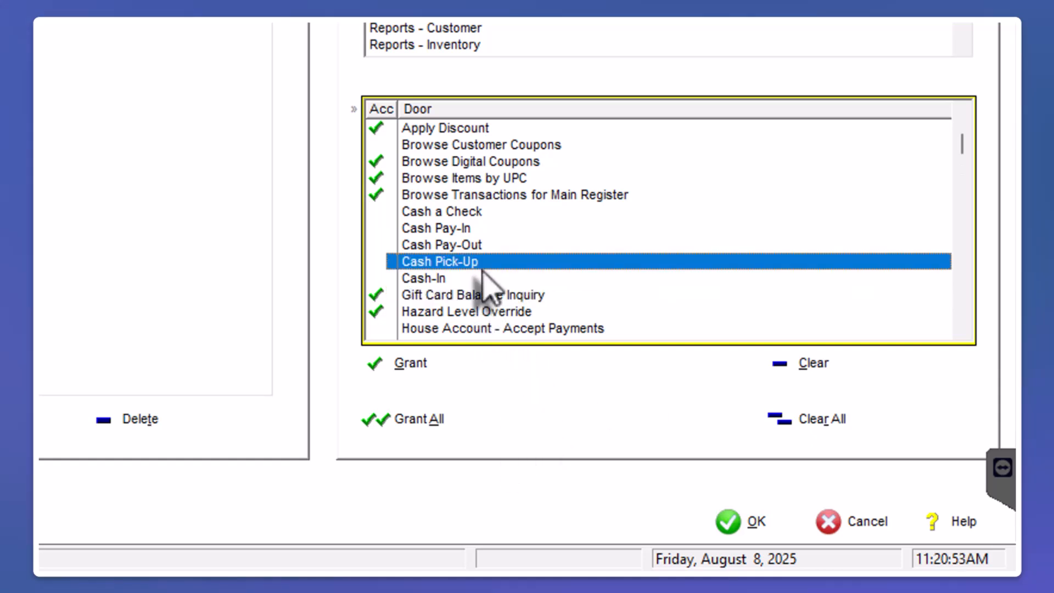
pyautogui.click(433, 369)
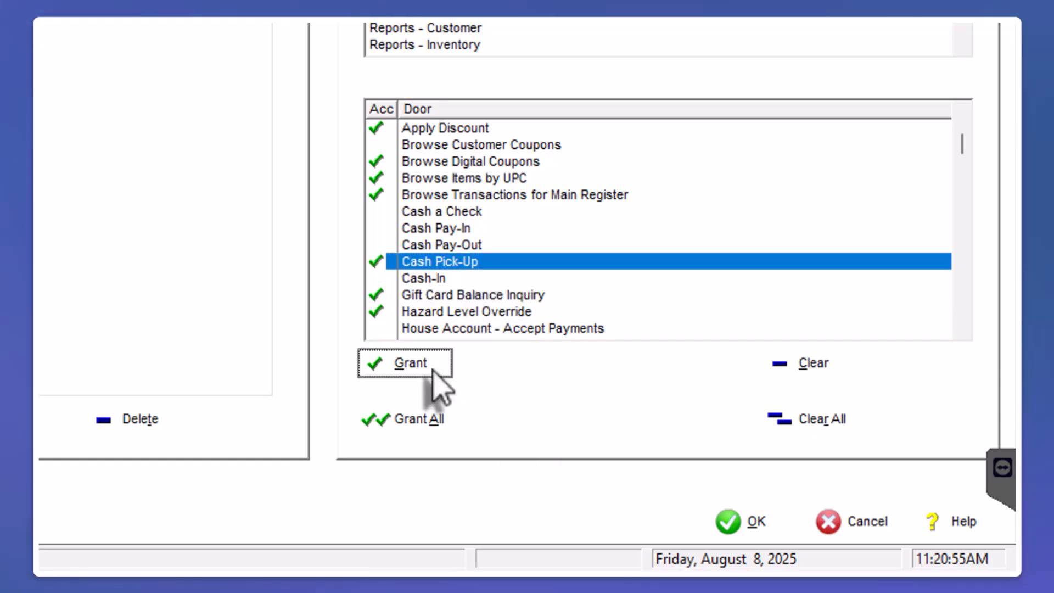
pyautogui.click(811, 377)
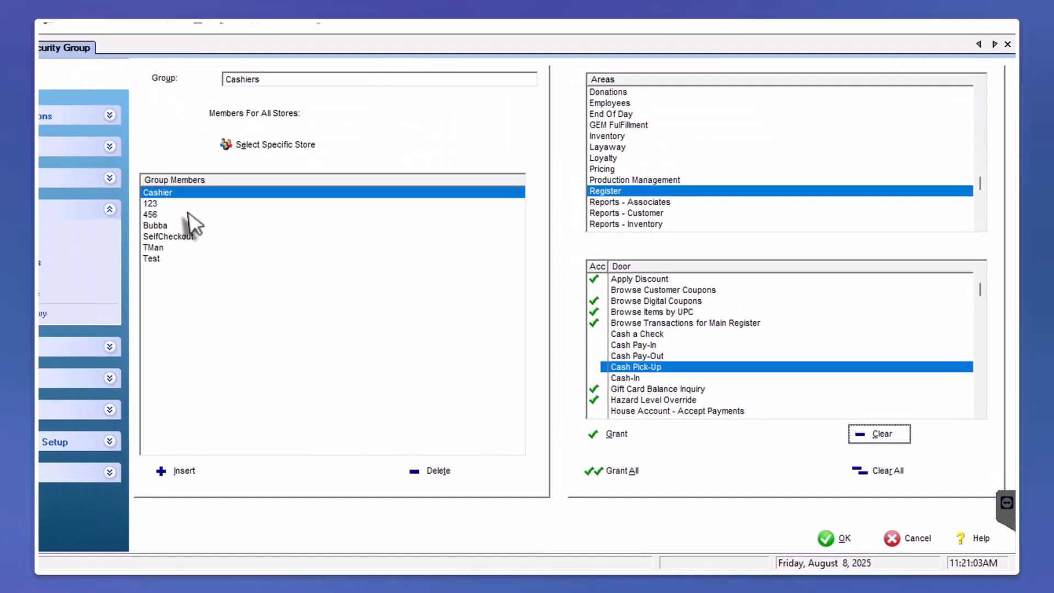
# Add the user listed between Cashier and Manager to the Cashiers group's members
pyautogui.click(188, 213)
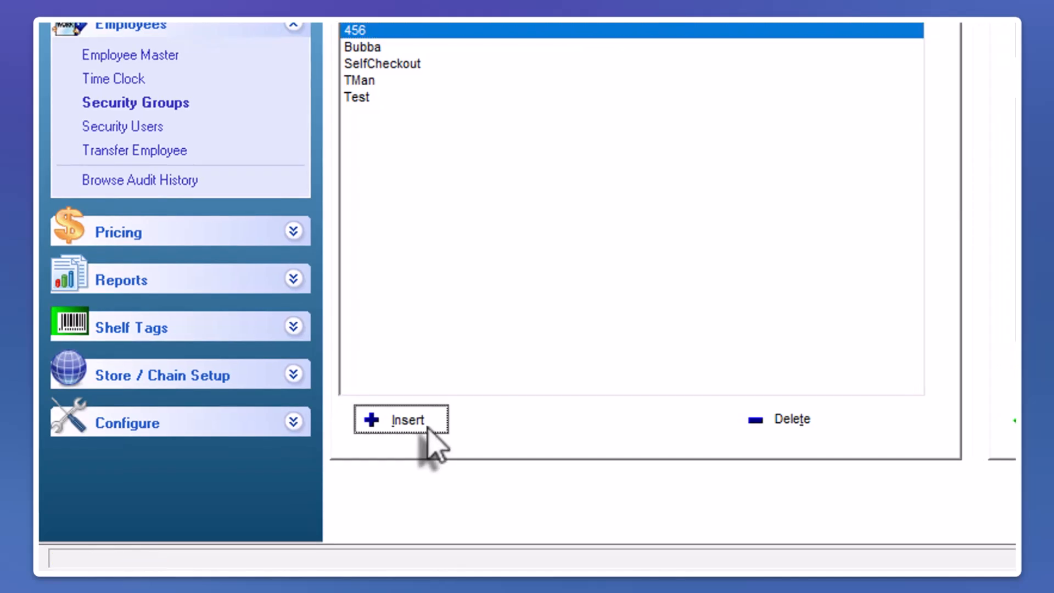
pyautogui.click(274, 484)
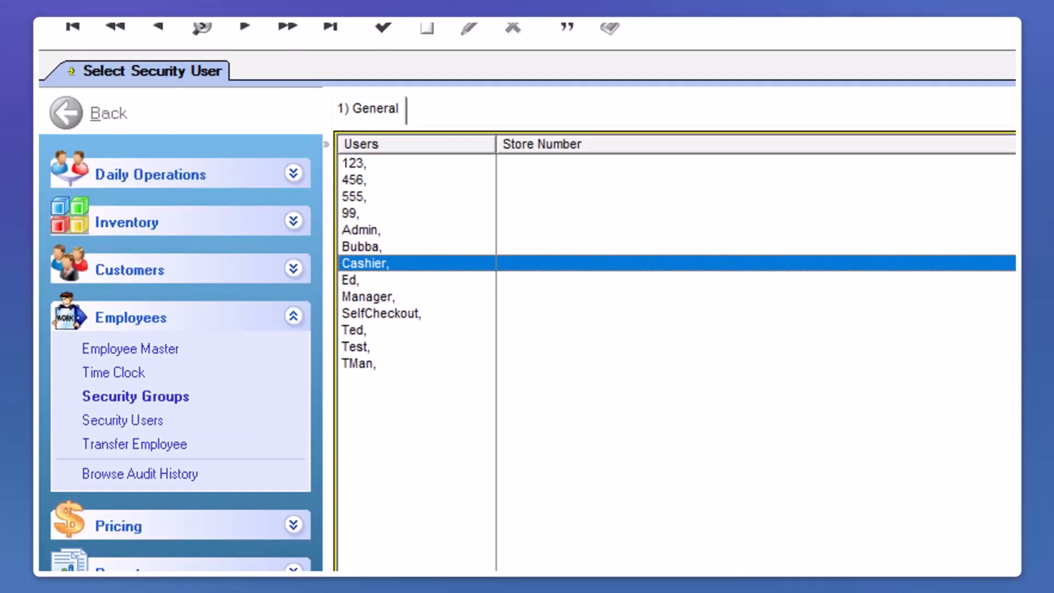
pyautogui.doubleClick(386, 280)
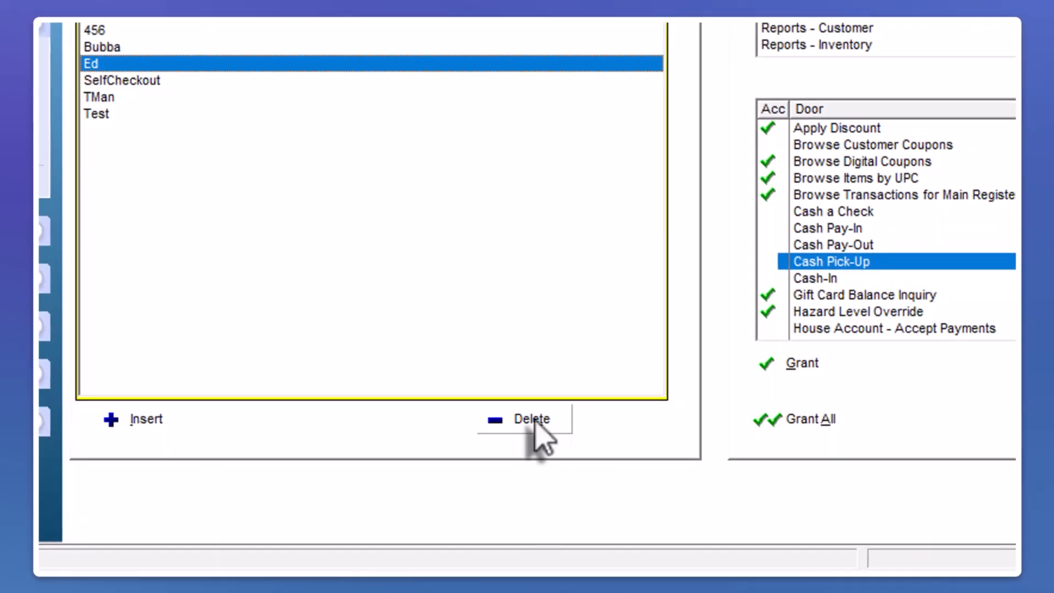
# Remove the highlighted user from the Cashiers group's members and save the group
pyautogui.click(535, 421)
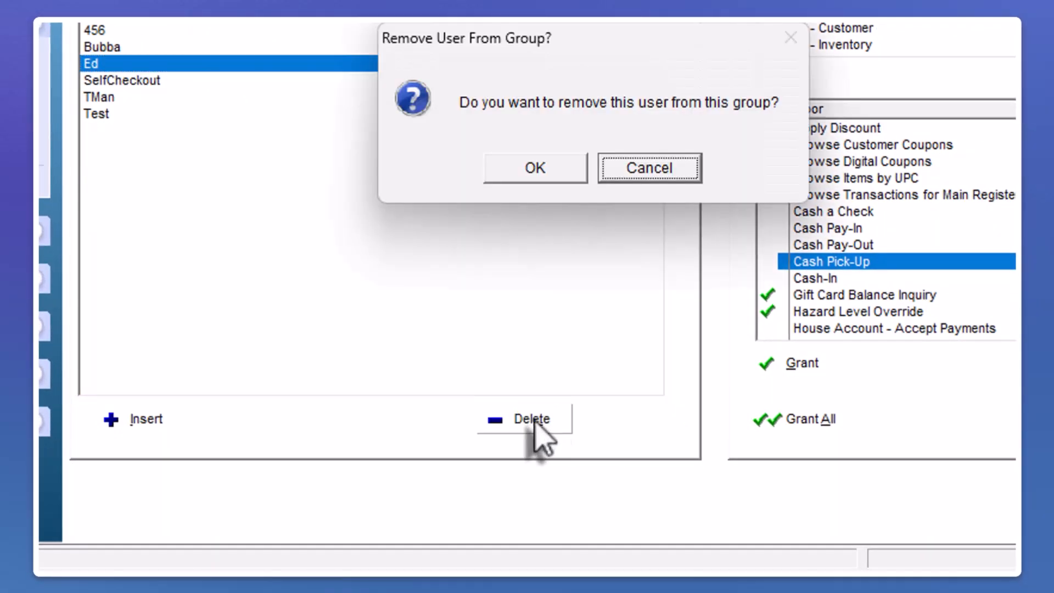
pyautogui.click(566, 170)
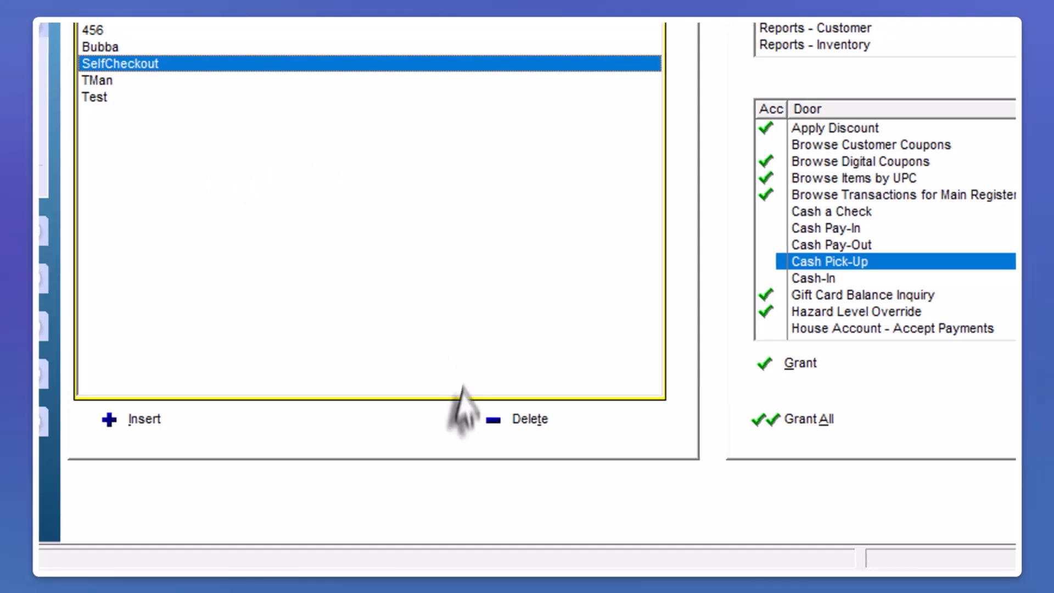
pyautogui.click(901, 522)
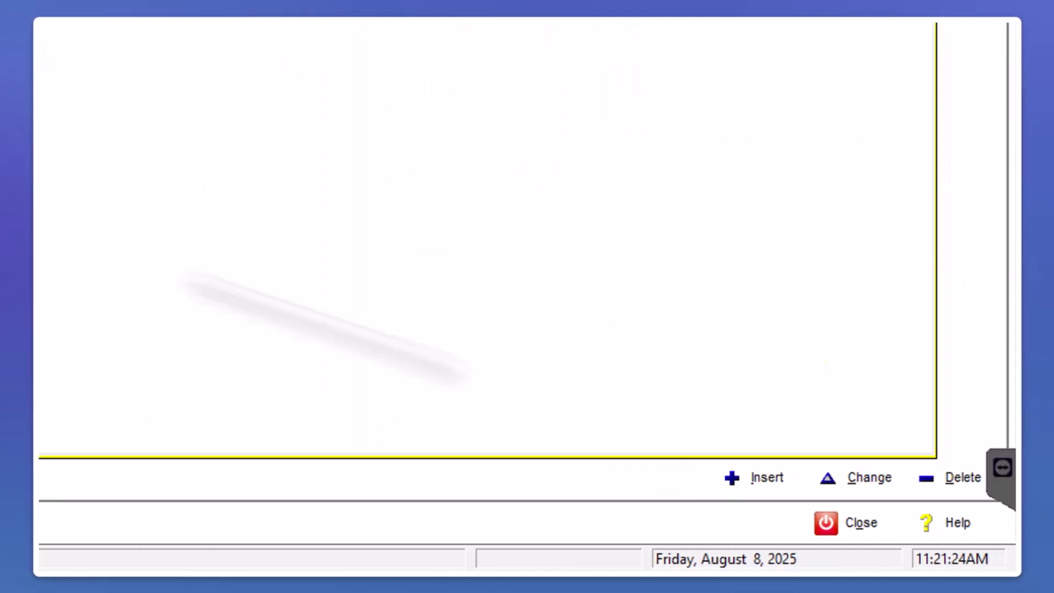
# Create a security group named Banking and grant it access to all doors in the Banking area
pyautogui.click(755, 482)
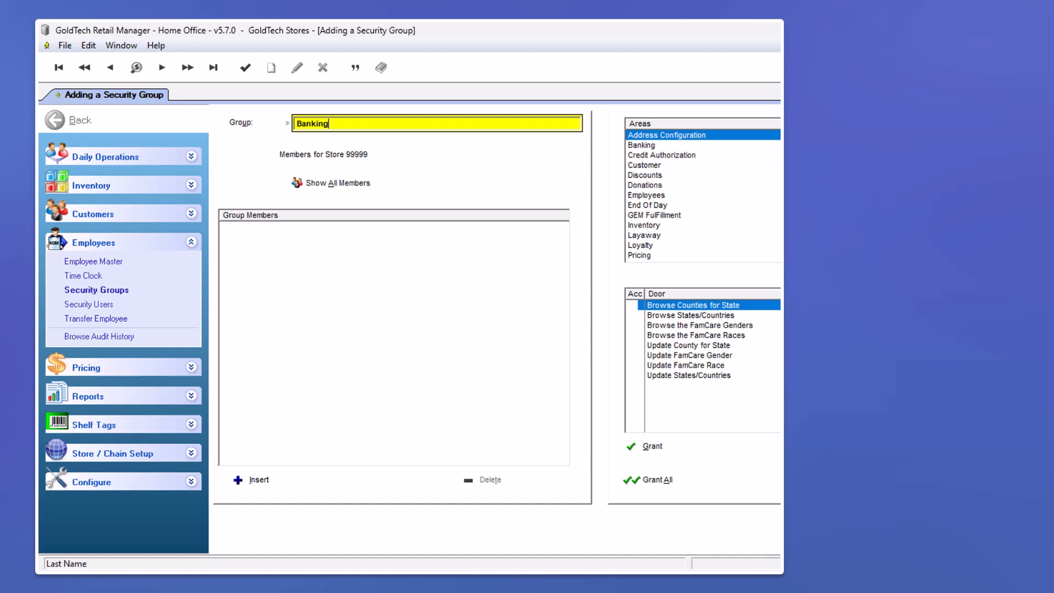
pyautogui.click(652, 146)
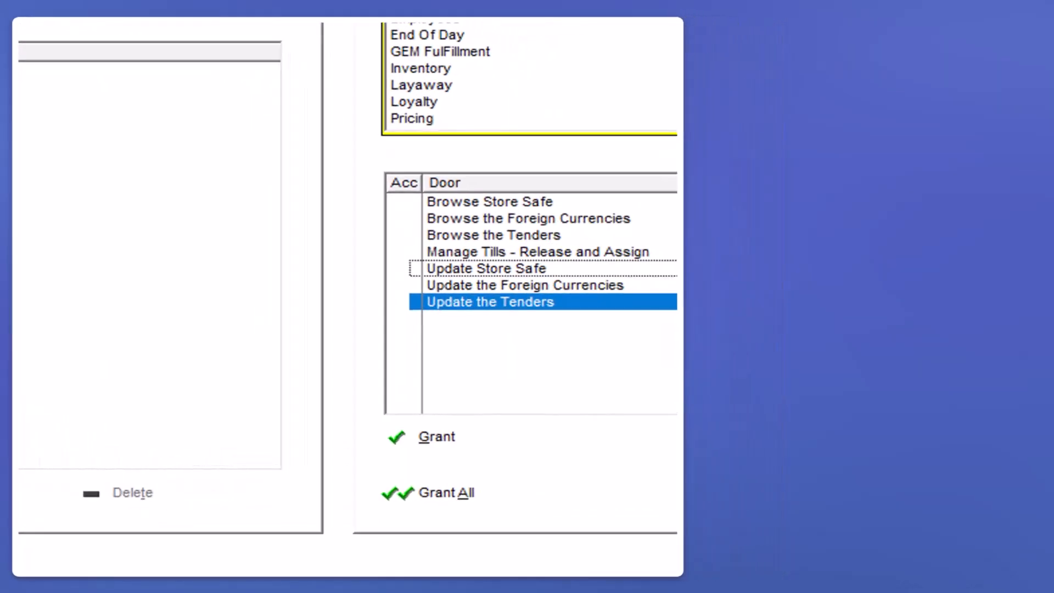
pyautogui.click(486, 268)
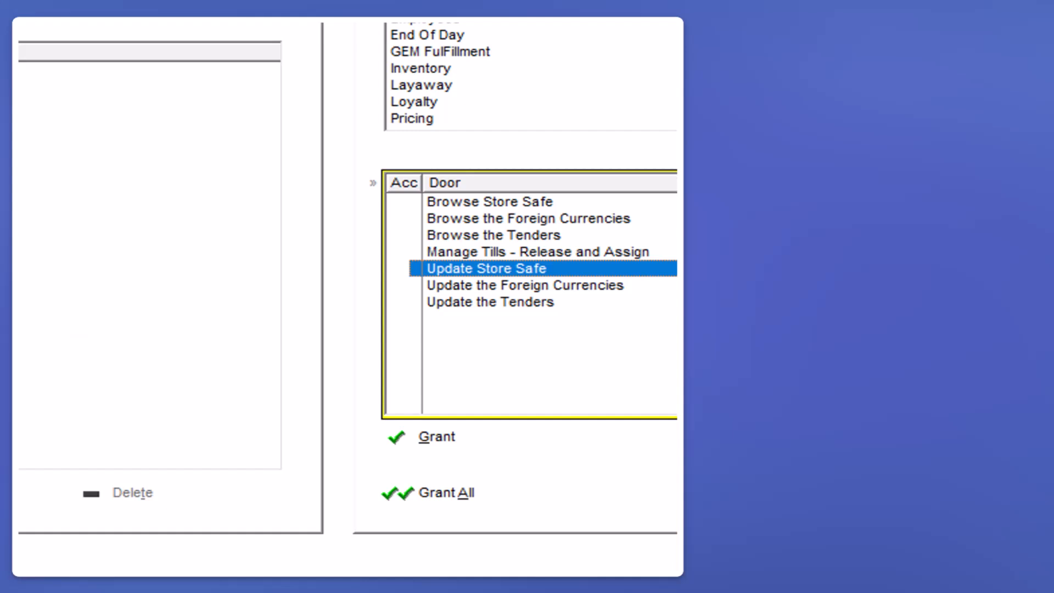
pyautogui.click(445, 493)
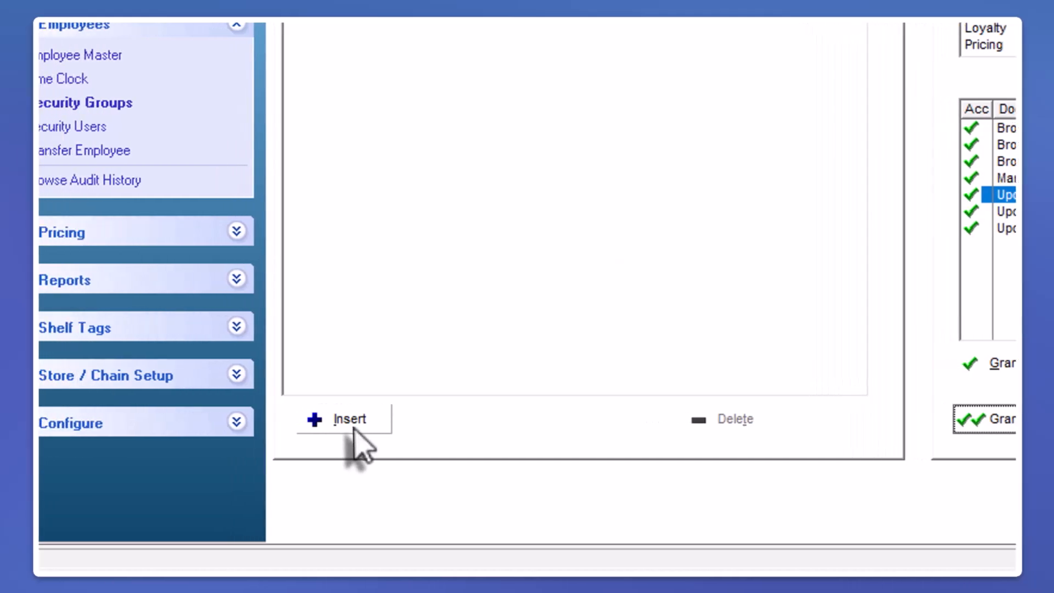
# Add the user listed between Cashier and Manager to the Banking group, with members shown for all stores, and save the group
pyautogui.click(420, 422)
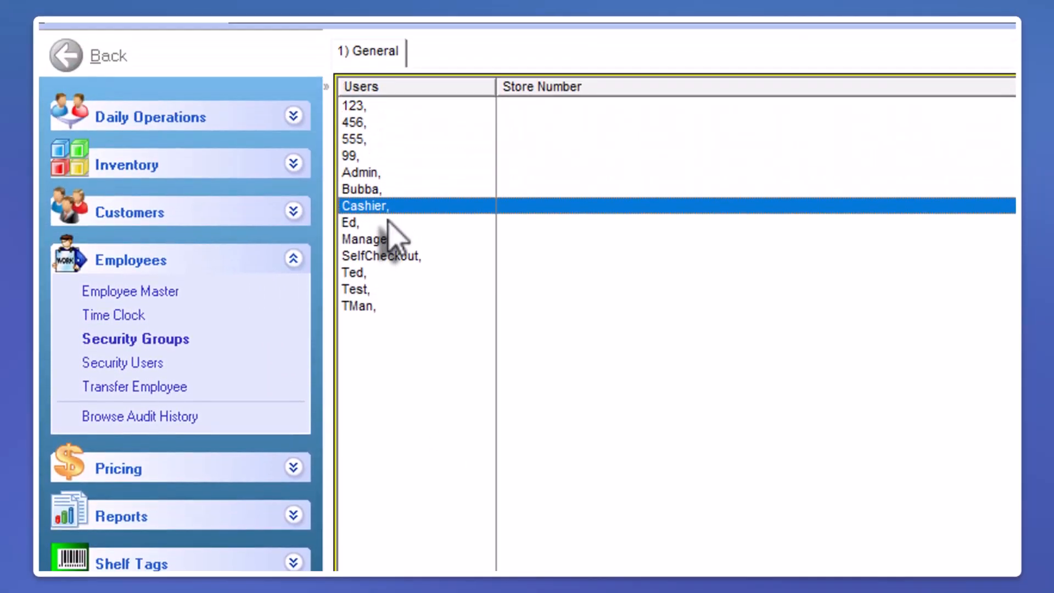
pyautogui.doubleClick(388, 279)
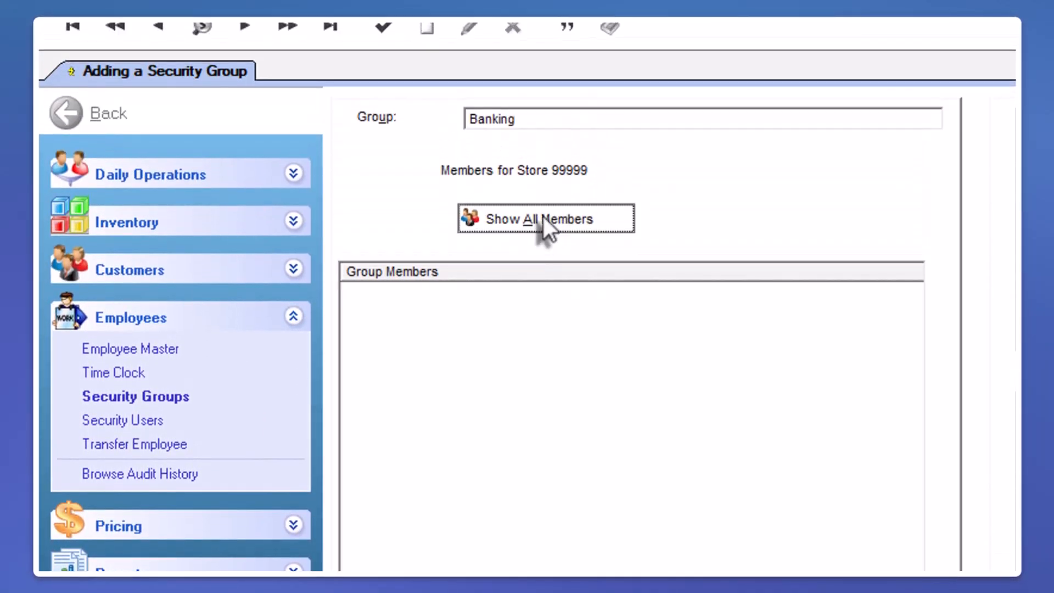
pyautogui.click(540, 141)
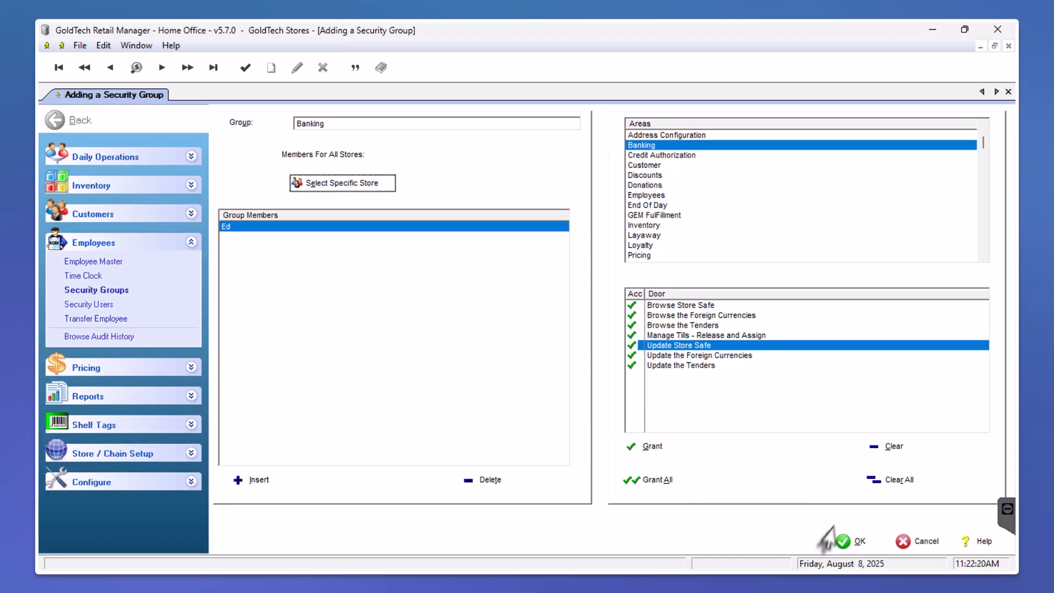
pyautogui.click(856, 543)
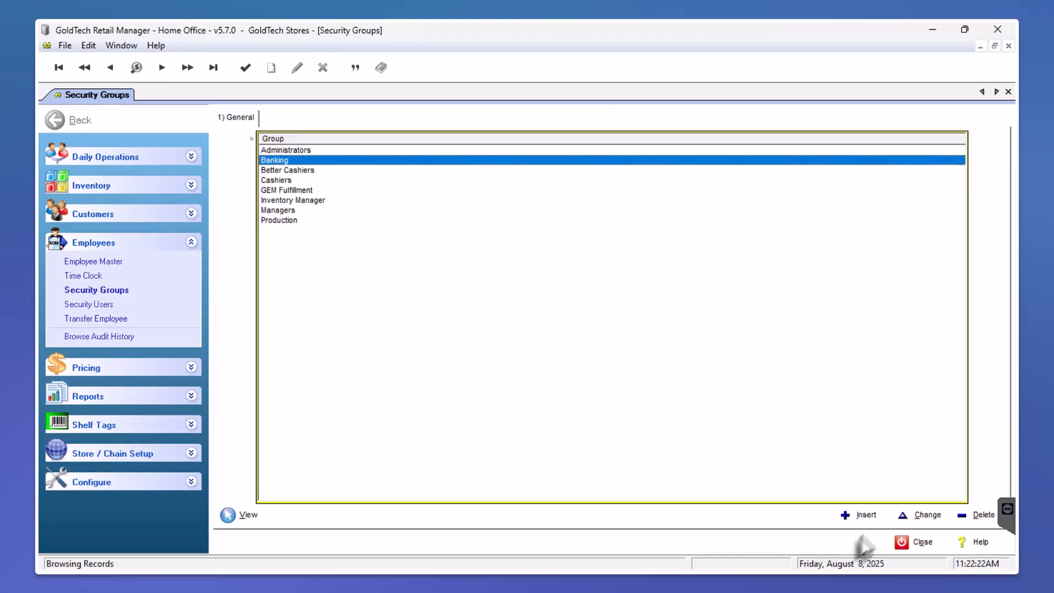